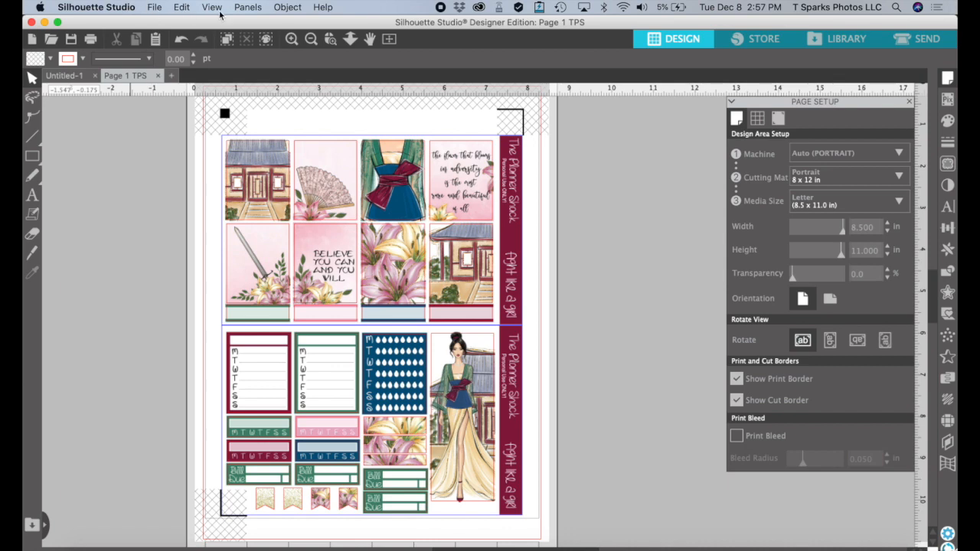
# Select all shapes with the blue line color RGB (10,10,255) using Select by Color, and delete them
pyautogui.click(248, 7)
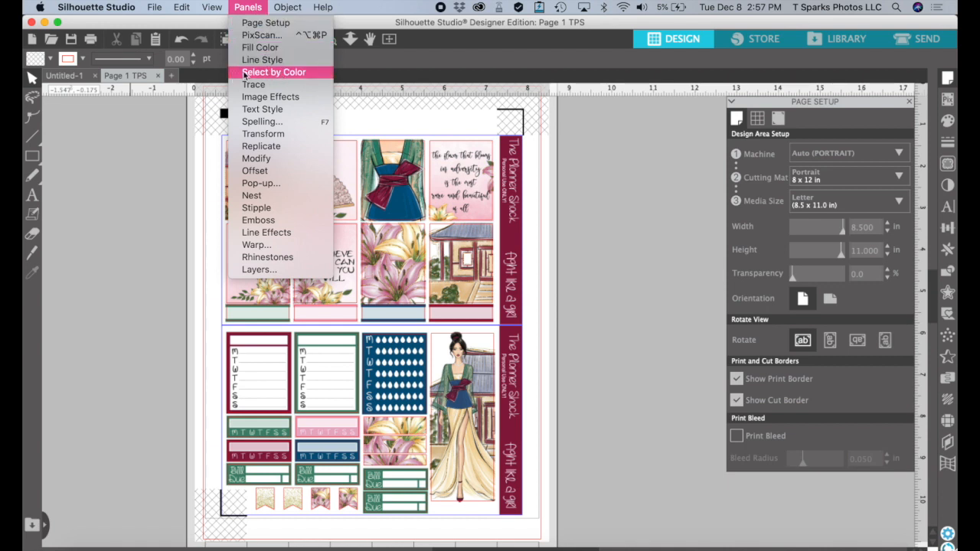
pyautogui.click(300, 74)
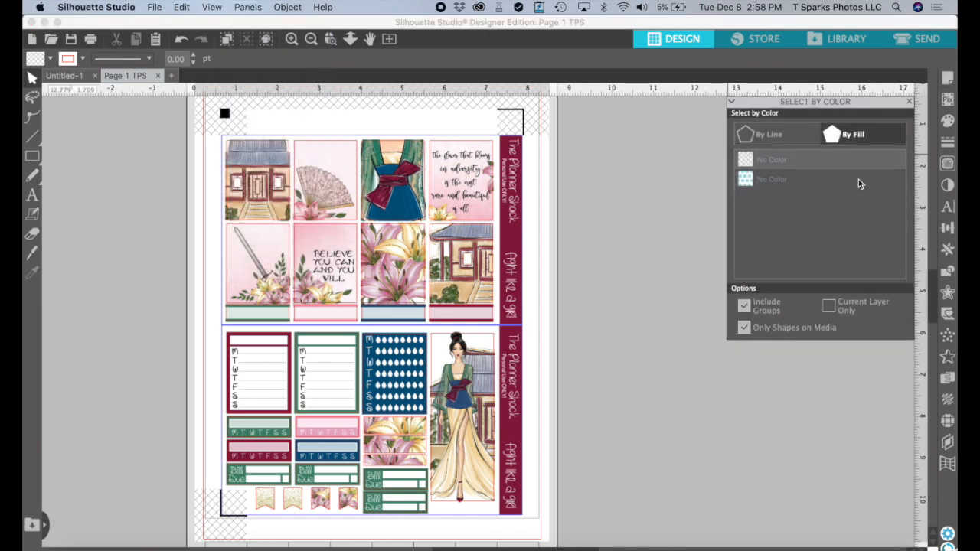
pyautogui.click(757, 136)
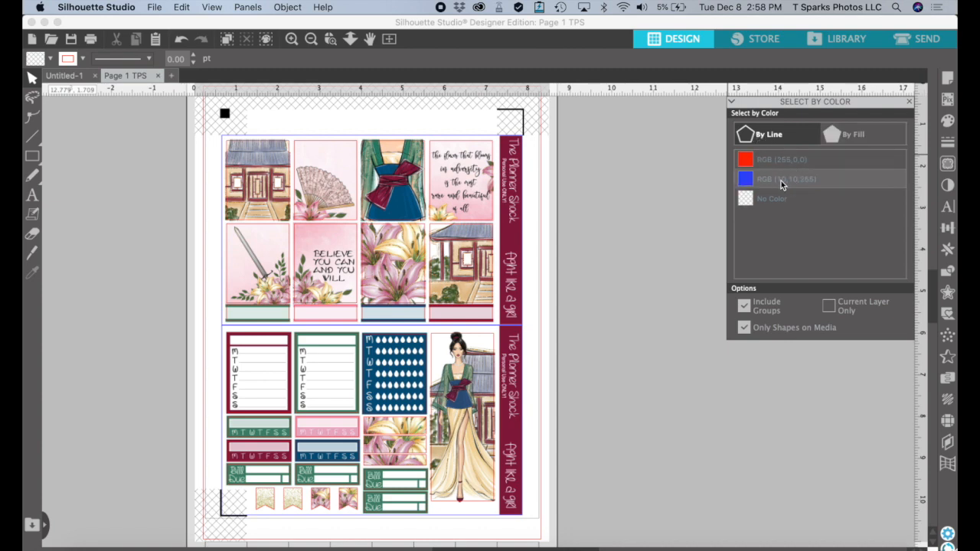
pyautogui.click(769, 181)
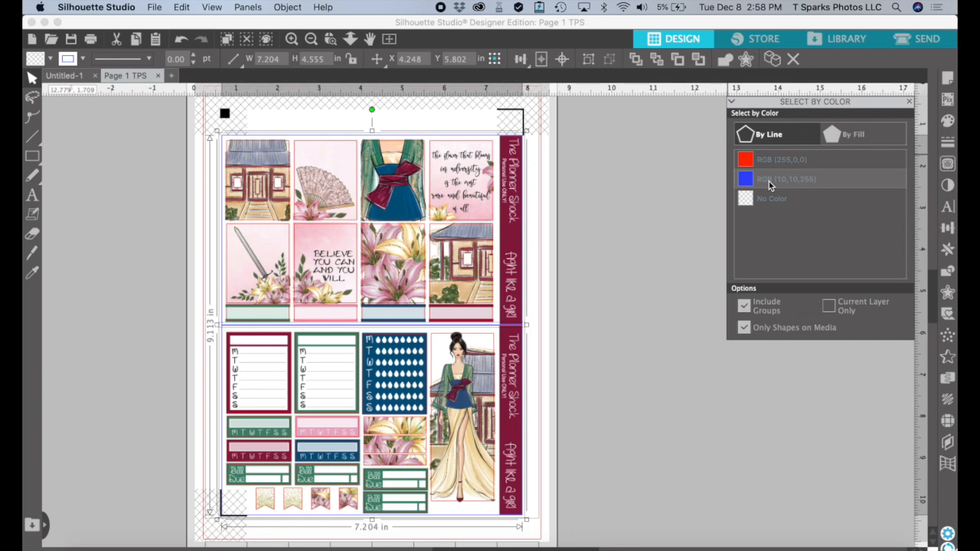
pyautogui.click(769, 182)
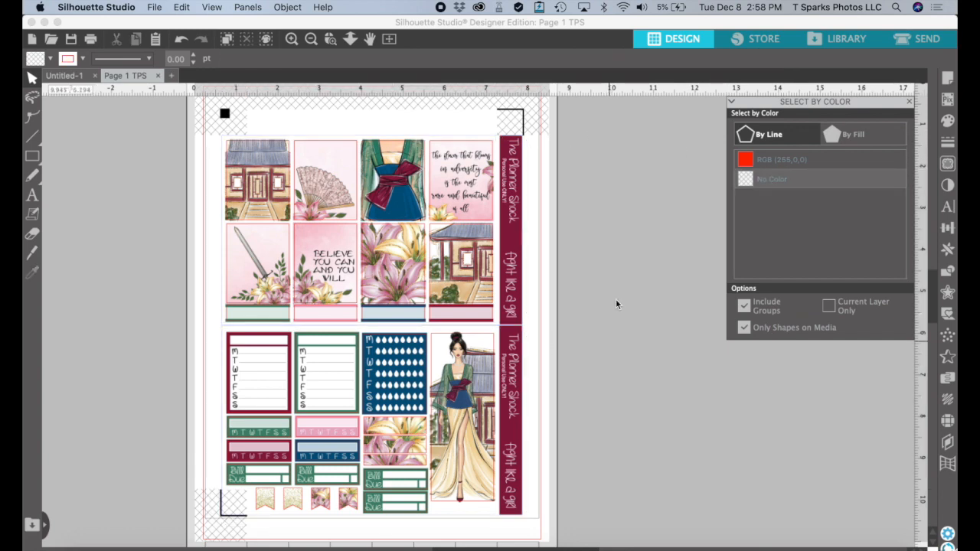
pyautogui.click(311, 39)
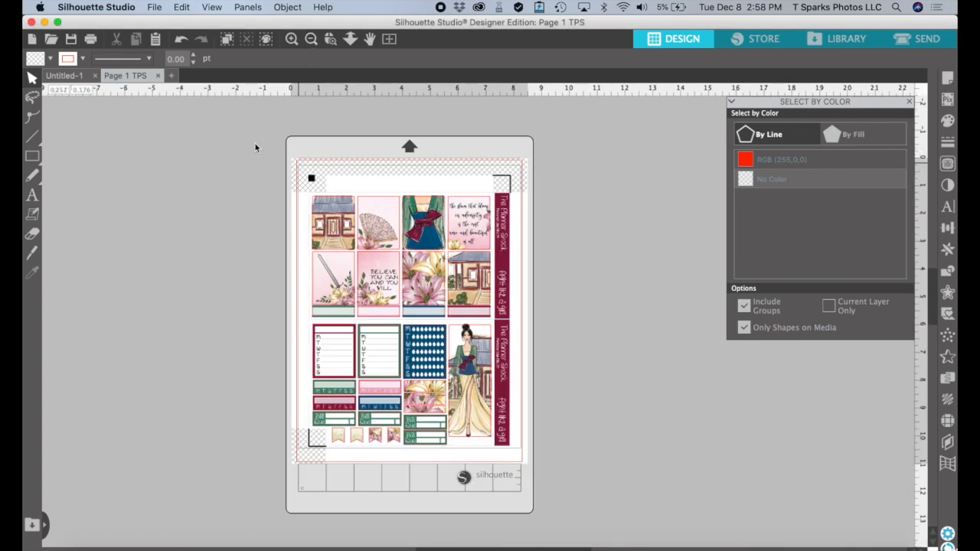
pyautogui.moveTo(269, 156); pyautogui.dragTo(537, 475)
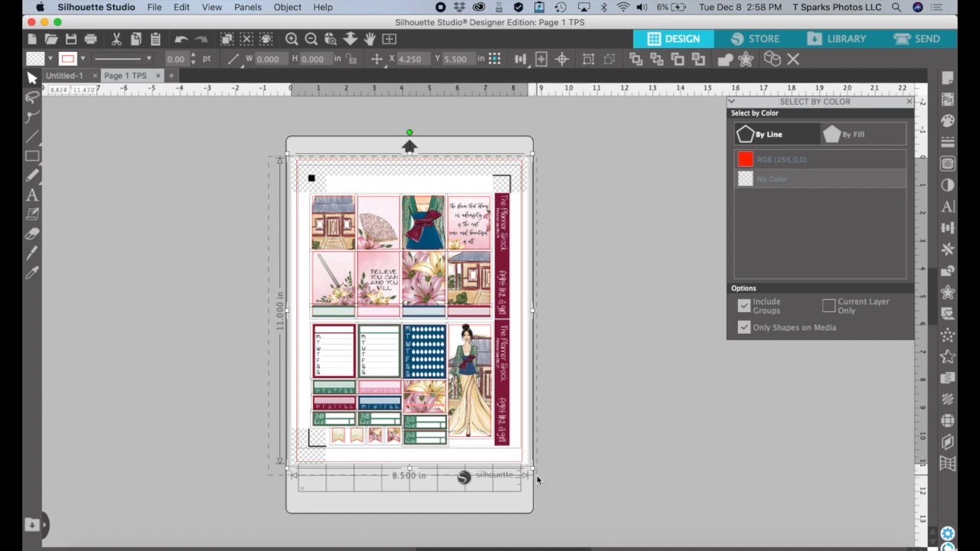
pyautogui.click(948, 251)
pyautogui.click(949, 237)
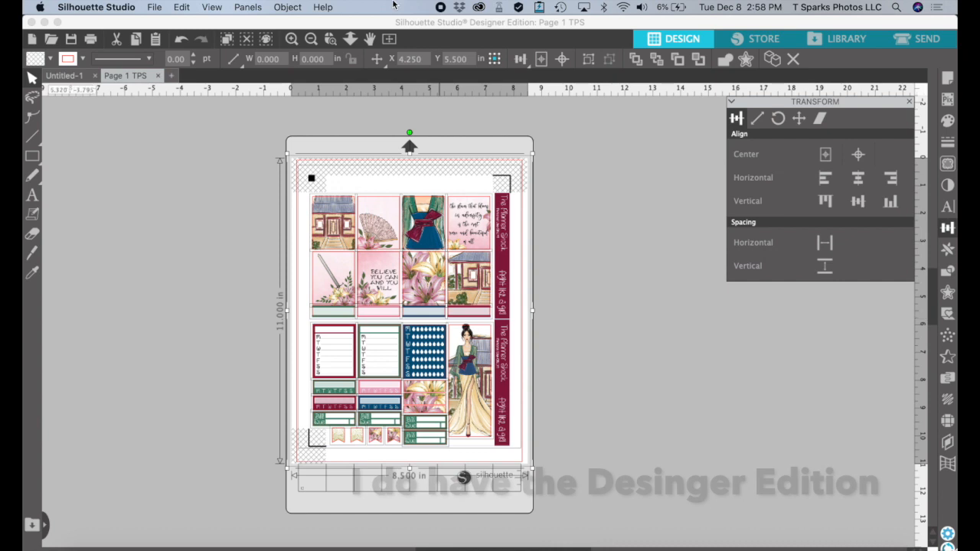
pyautogui.click(287, 7)
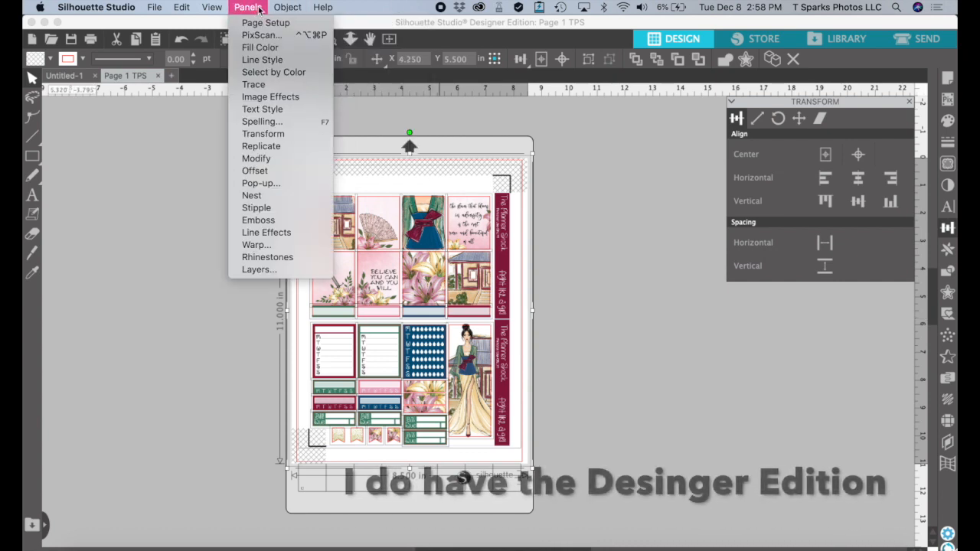
pyautogui.moveTo(297, 87)
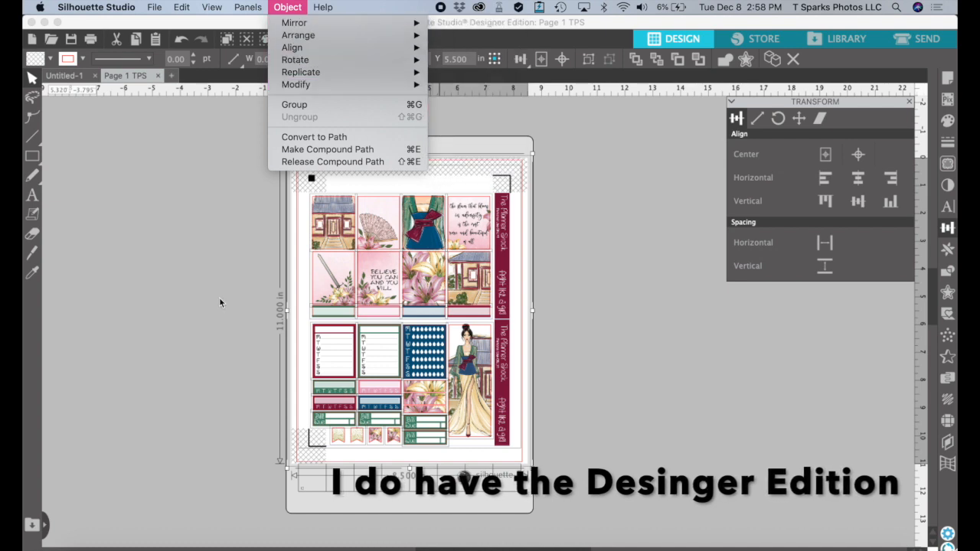
pyautogui.click(173, 352)
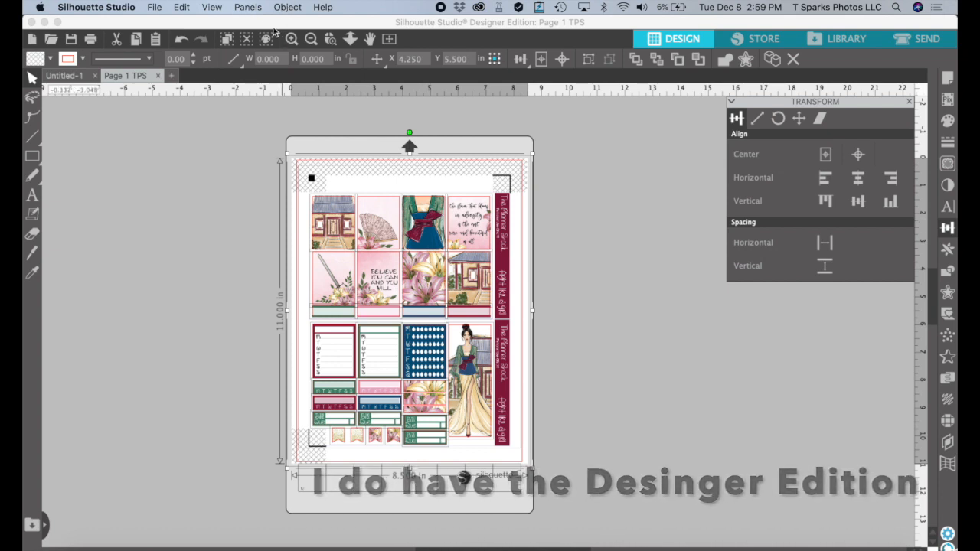
pyautogui.click(191, 212)
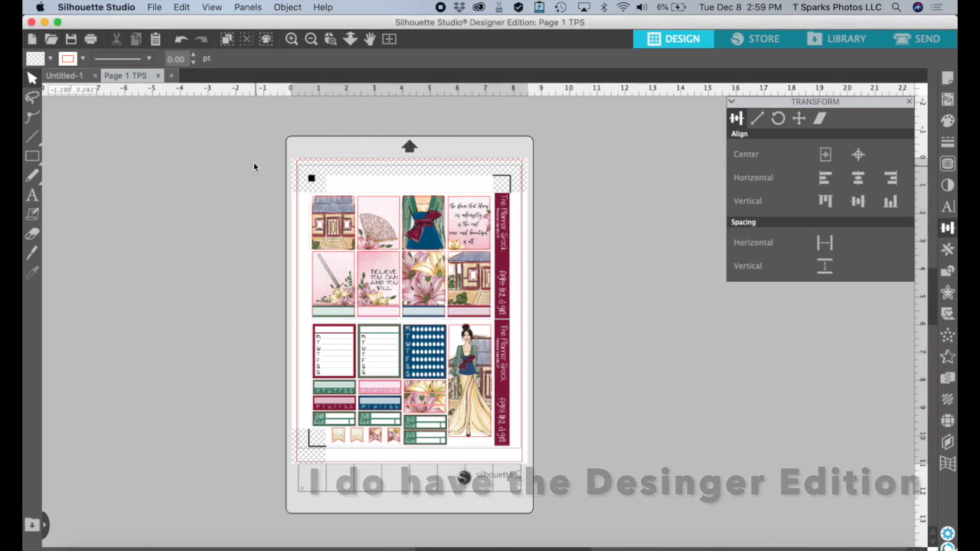
# Select the entire sticker sheet with its cut lines and crop it into separate stickers
pyautogui.moveTo(254, 155); pyautogui.dragTo(550, 459)
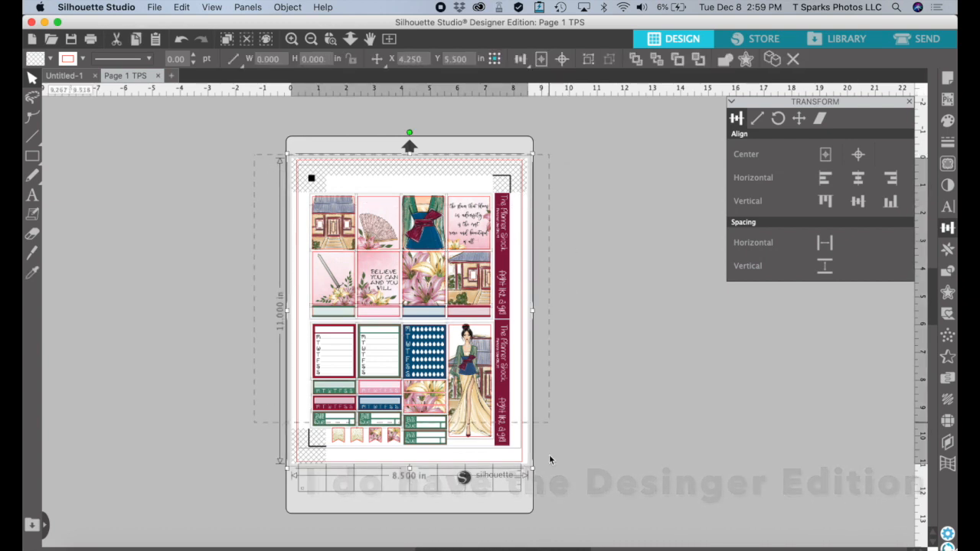
pyautogui.click(287, 7)
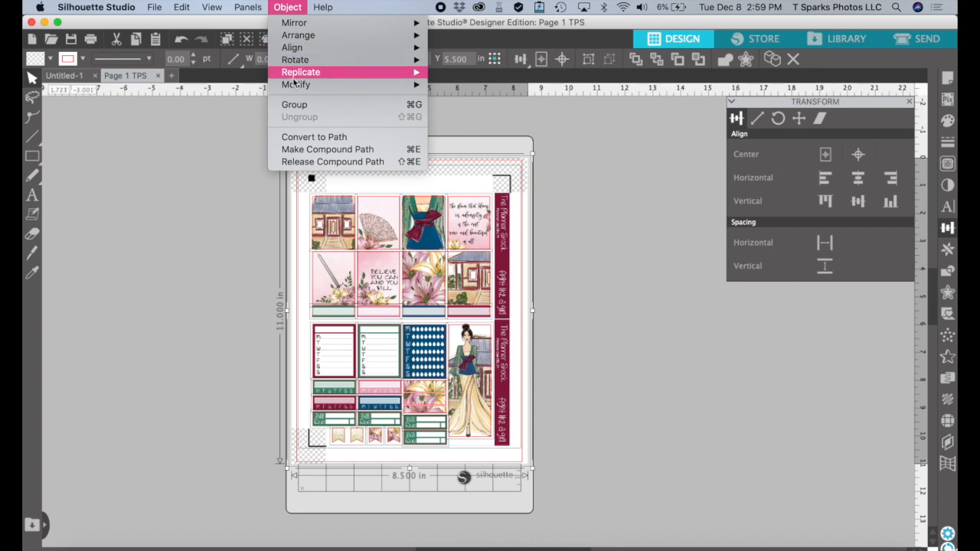
pyautogui.moveTo(294, 86)
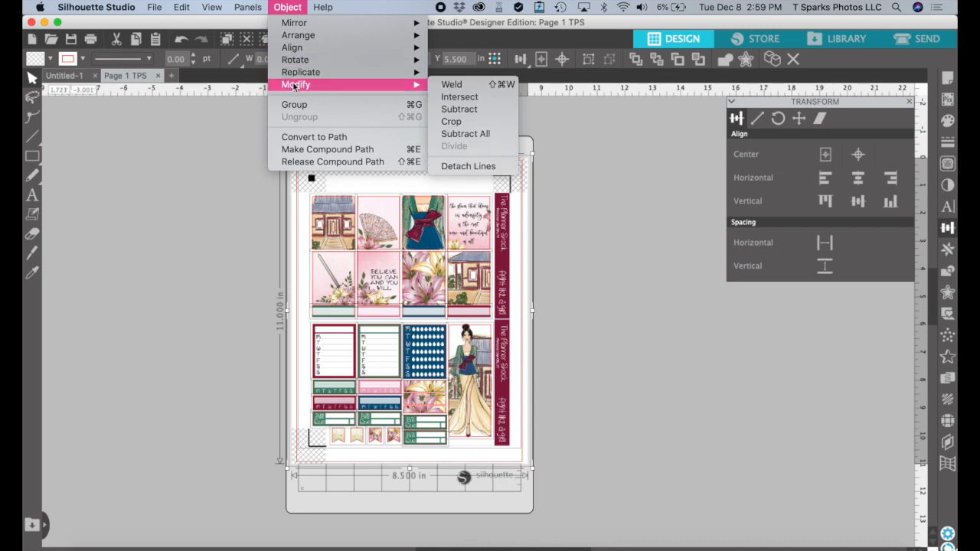
pyautogui.click(453, 123)
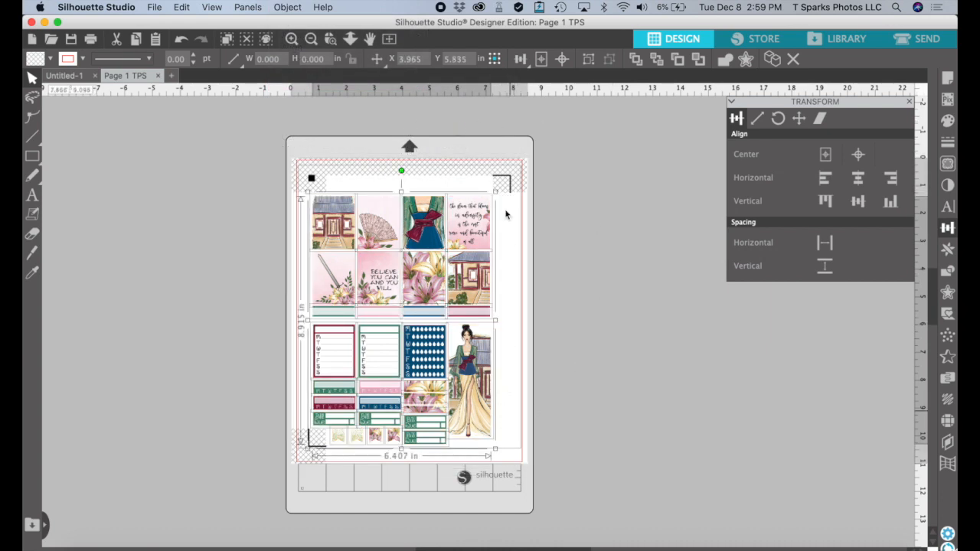
pyautogui.click(598, 283)
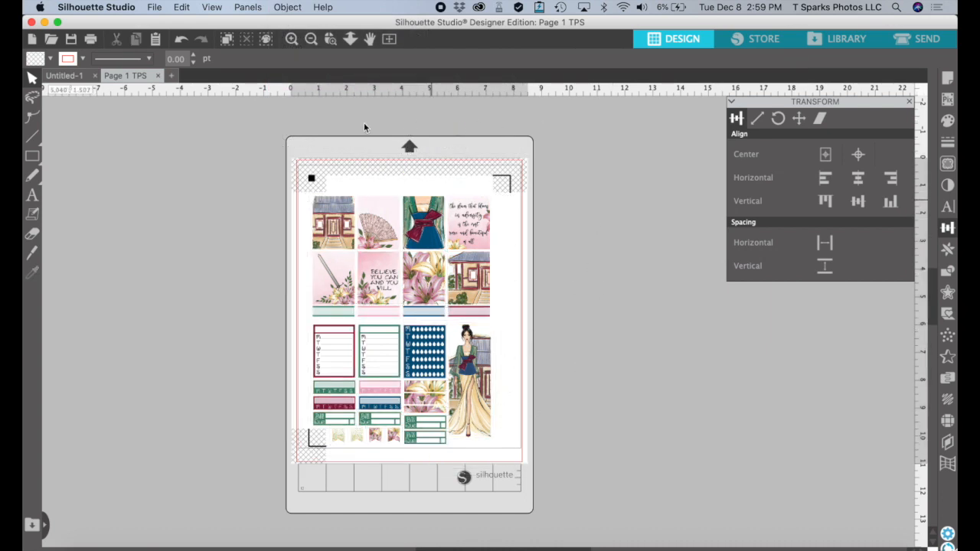
# Move the quote, house and dress stickers out of the grid to check that they are separate pieces
pyautogui.click(293, 42)
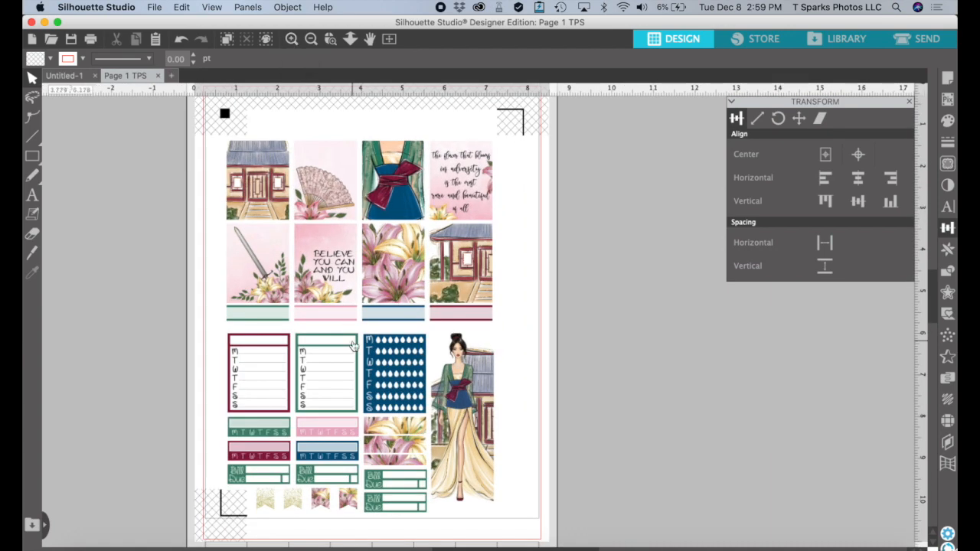
pyautogui.moveTo(469, 187); pyautogui.dragTo(541, 215)
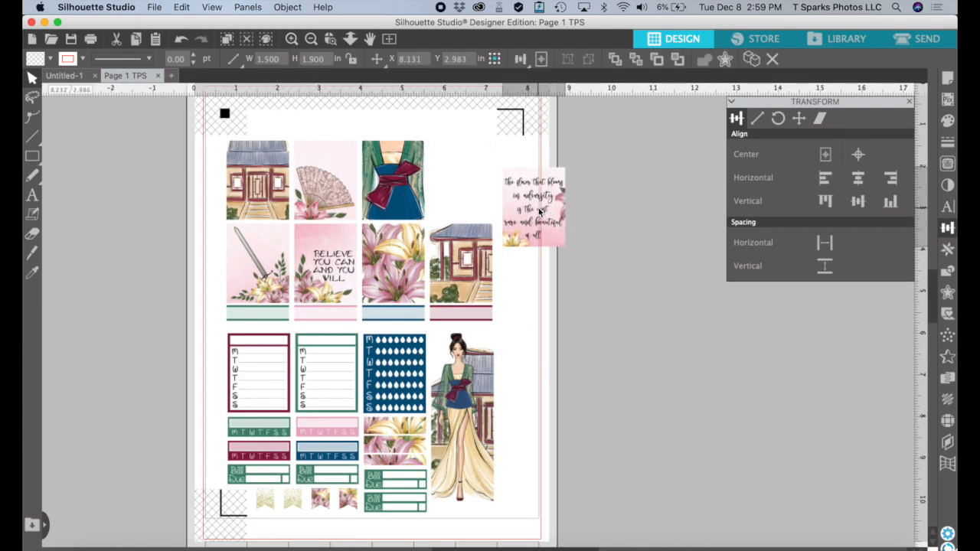
pyautogui.moveTo(476, 262); pyautogui.dragTo(540, 289)
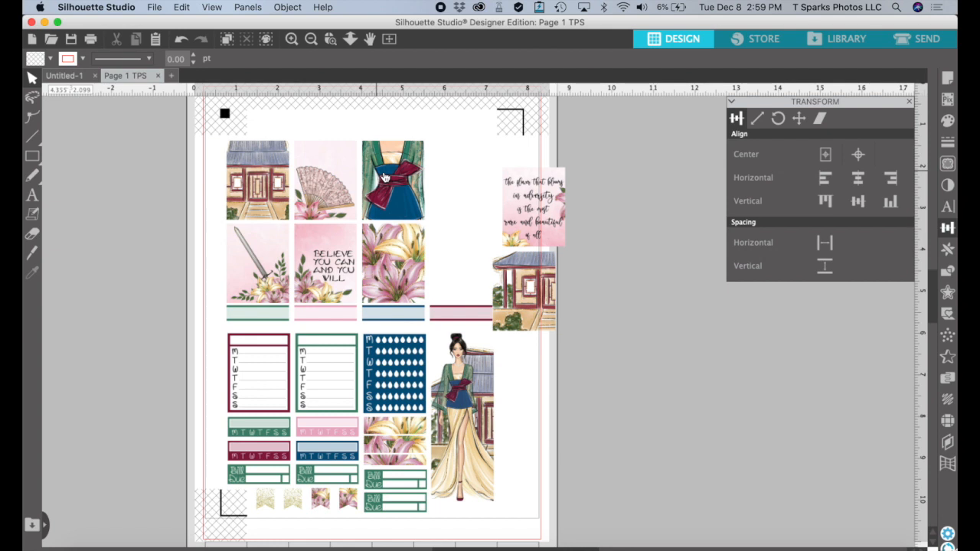
pyautogui.moveTo(391, 176); pyautogui.dragTo(456, 197)
pyautogui.moveTo(528, 210); pyautogui.dragTo(569, 209)
pyautogui.moveTo(545, 304); pyautogui.dragTo(609, 325)
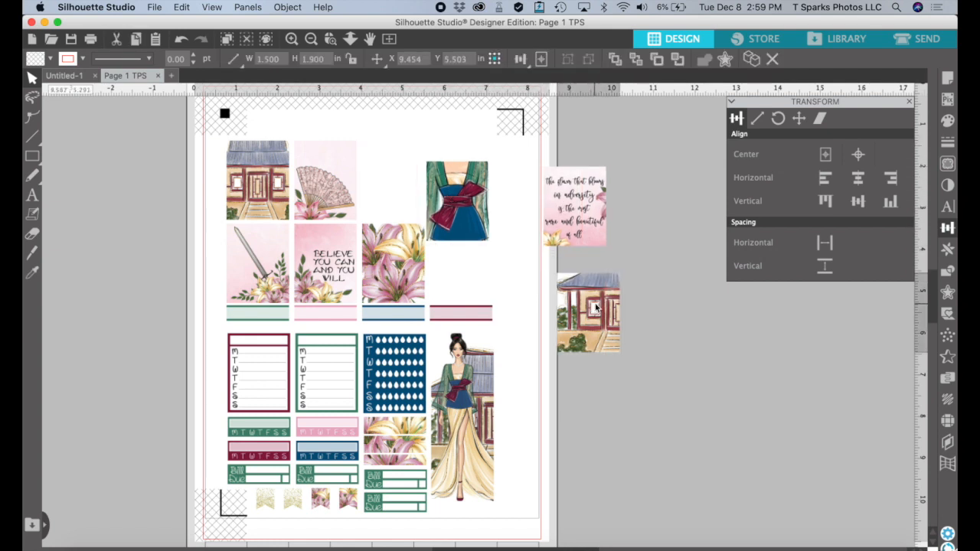
pyautogui.moveTo(468, 200); pyautogui.dragTo(492, 229)
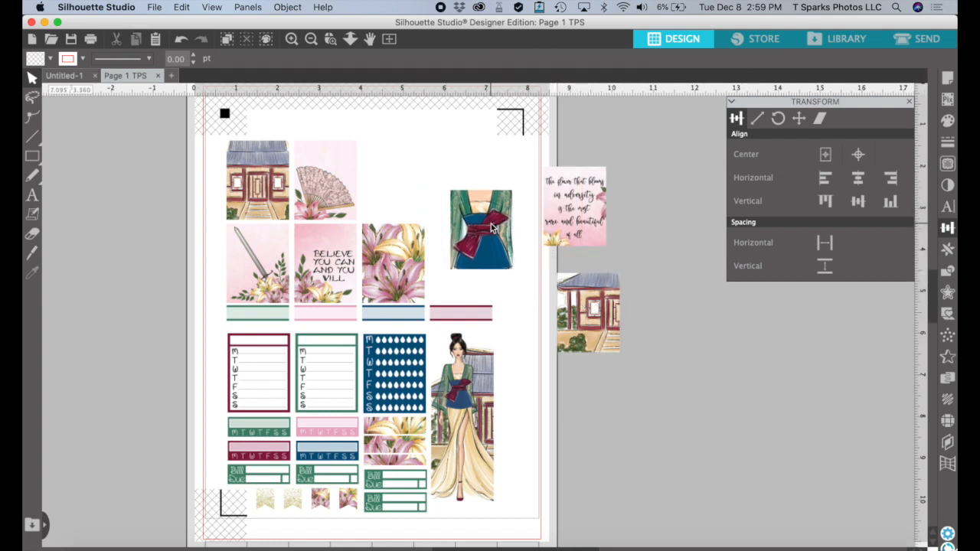
# Undo the moves of the quote, house and dress stickers
pyautogui.click(181, 41)
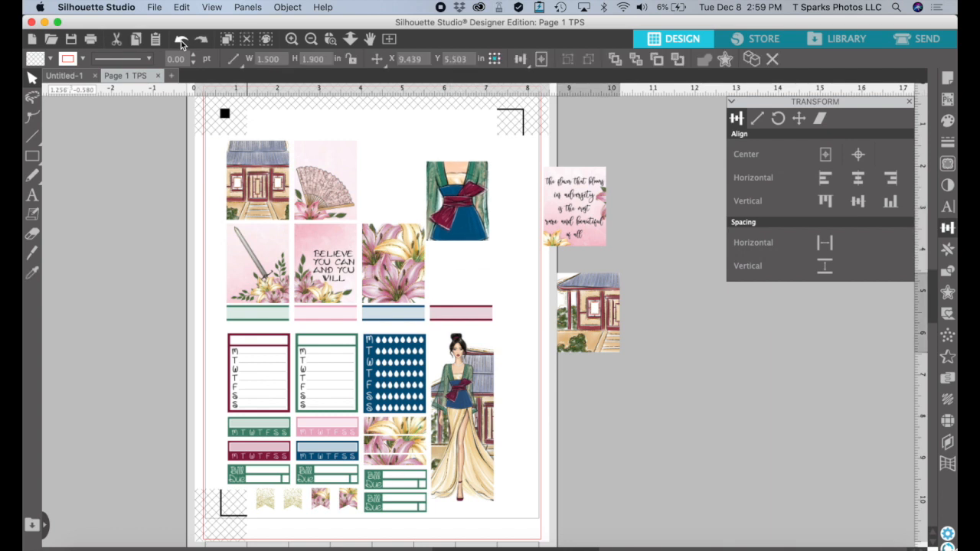
pyautogui.click(181, 41)
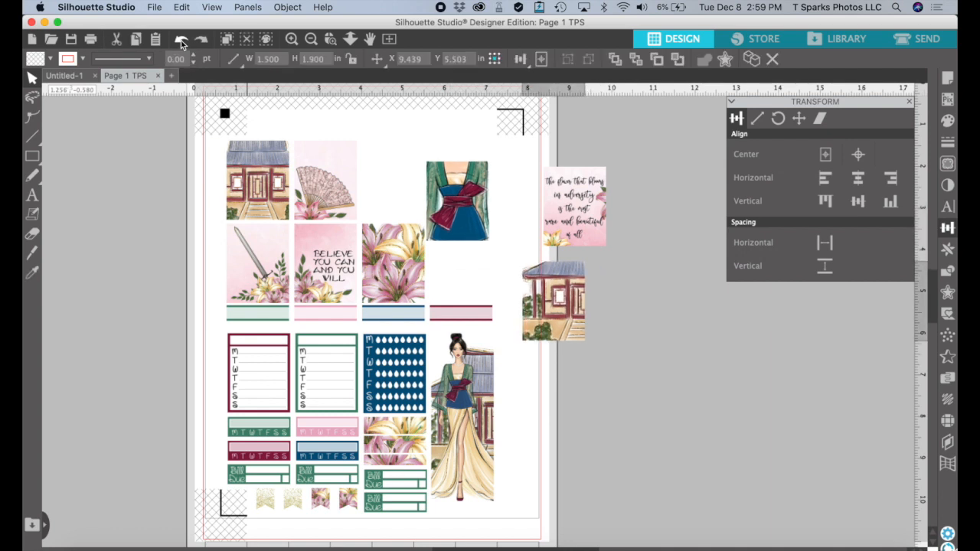
pyautogui.click(181, 41)
pyautogui.click(180, 41)
pyautogui.click(181, 41)
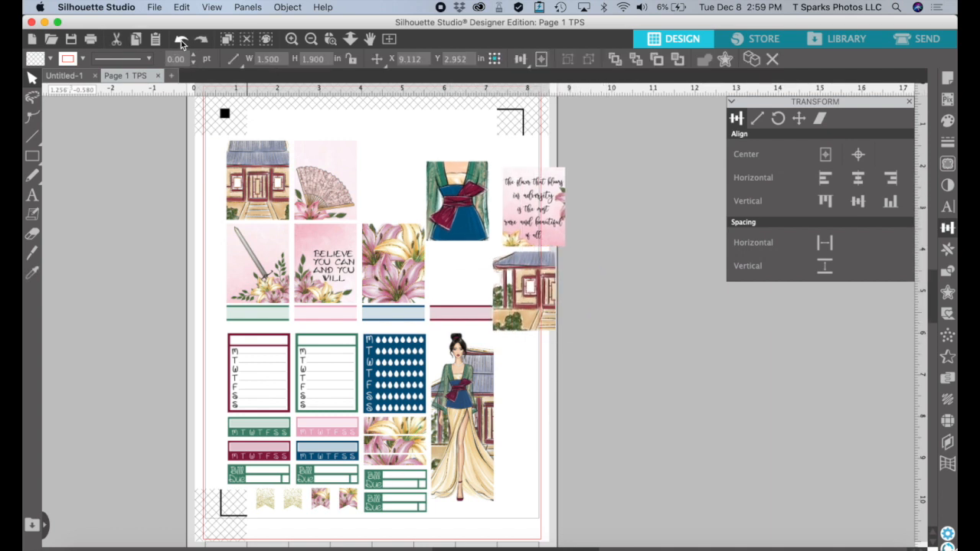
pyautogui.click(181, 41)
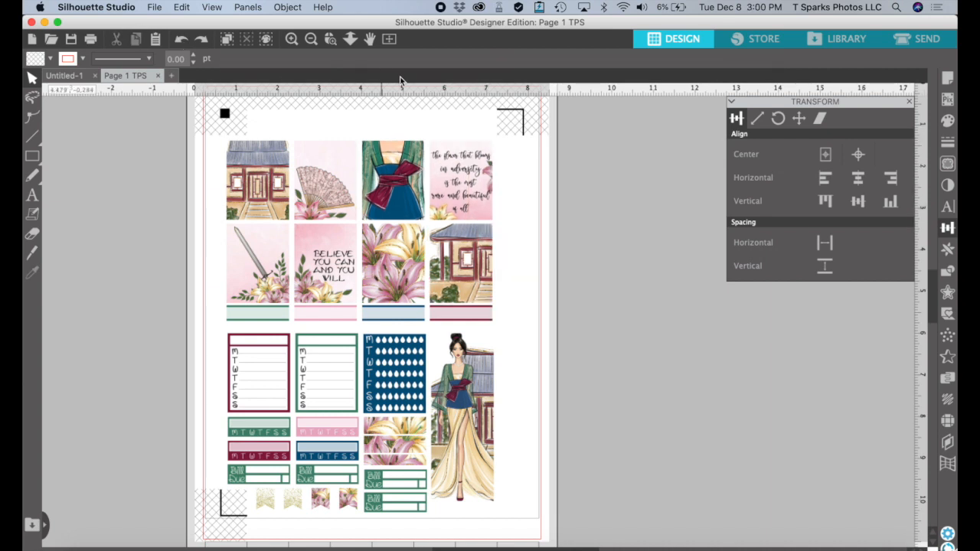
# Move the eight full-box stickers together off the page into the empty area on its right side
pyautogui.moveTo(214, 127); pyautogui.dragTo(510, 272)
pyautogui.moveTo(419, 247); pyautogui.dragTo(724, 266)
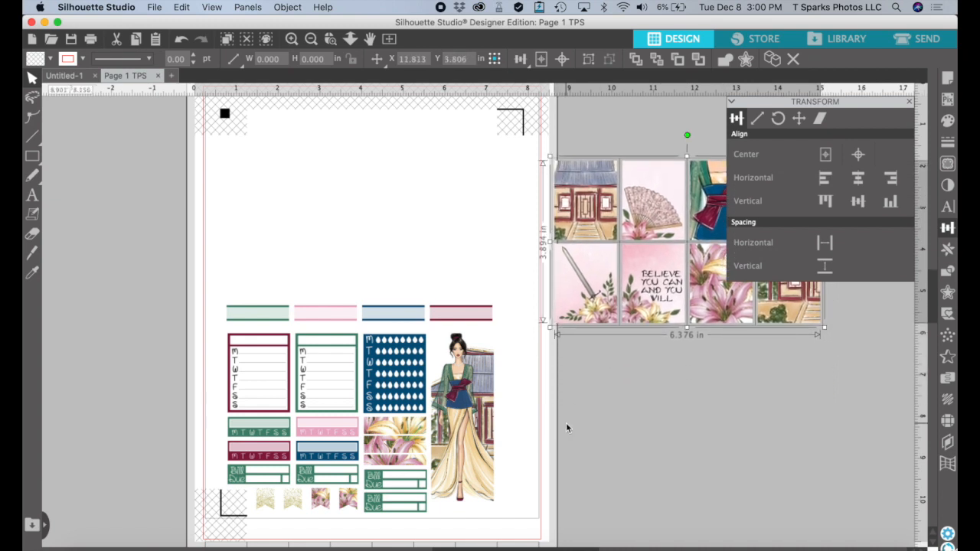
pyautogui.click(521, 412)
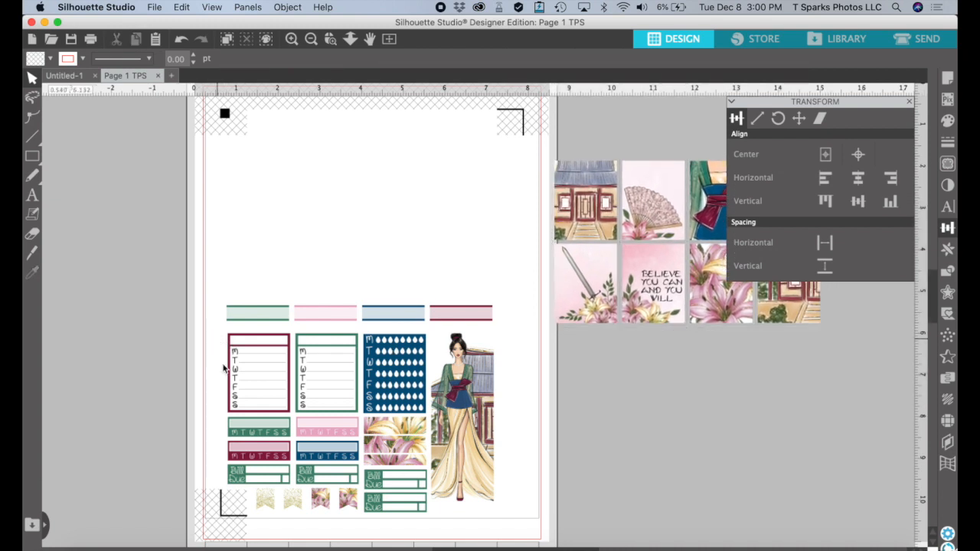
# Move the maroon weekday list, the tall woman sticker and the two lower-right Bill Due stickers off the page below the full boxes
pyautogui.moveTo(247, 351); pyautogui.dragTo(588, 358)
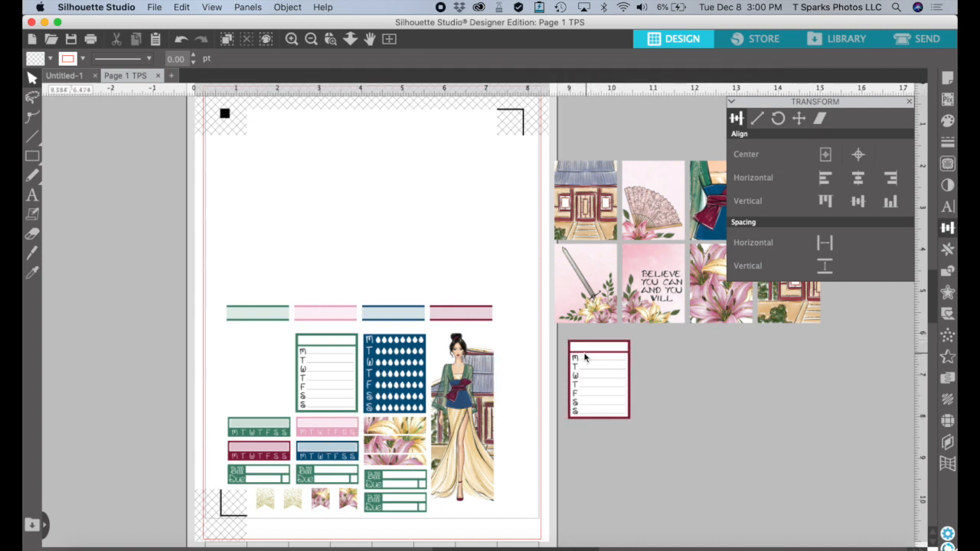
pyautogui.moveTo(484, 383); pyautogui.dragTo(692, 380)
pyautogui.click(299, 517)
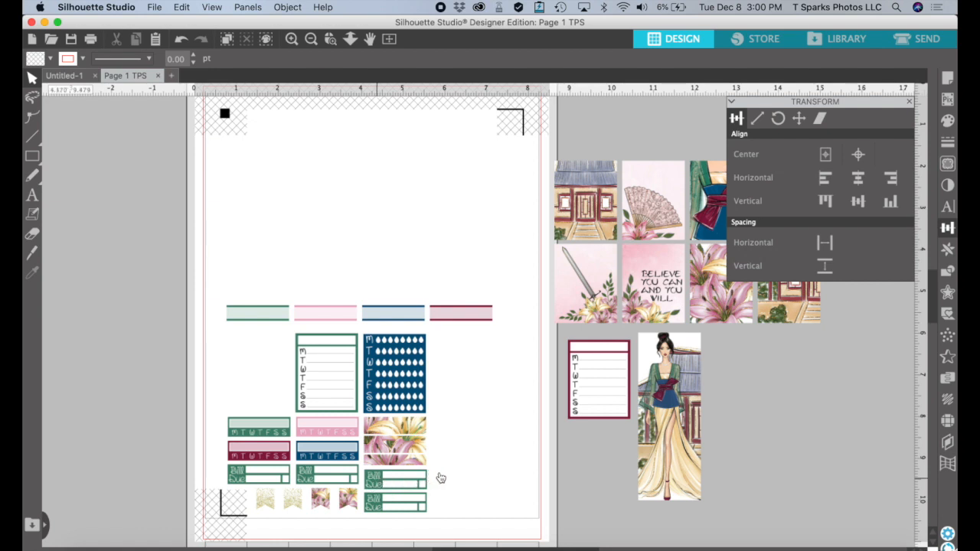
pyautogui.click(392, 478)
pyautogui.moveTo(392, 501); pyautogui.dragTo(769, 375)
# Select all the stickers placed beside the page and copy them
pyautogui.hscroll(8, 768, 375)
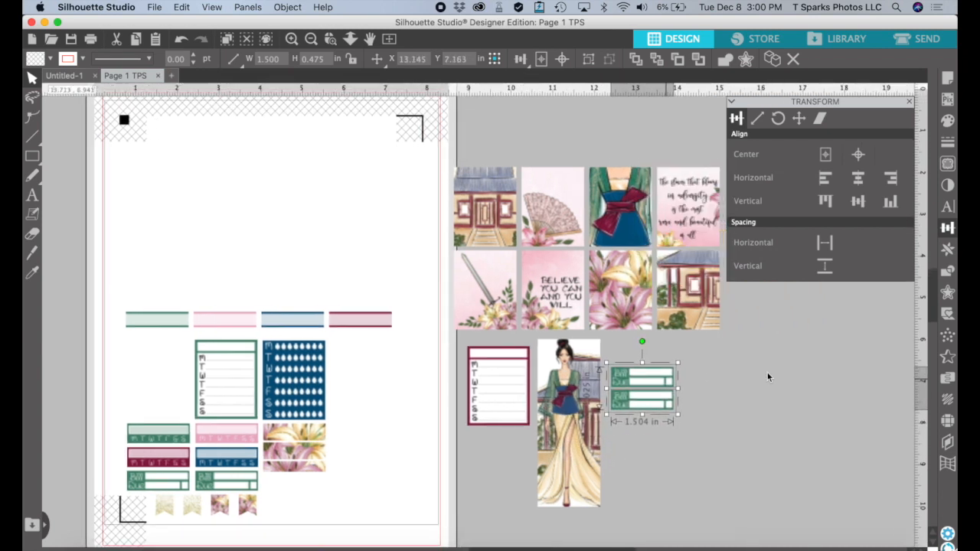
pyautogui.click(625, 409)
pyautogui.moveTo(421, 157); pyautogui.dragTo(624, 418)
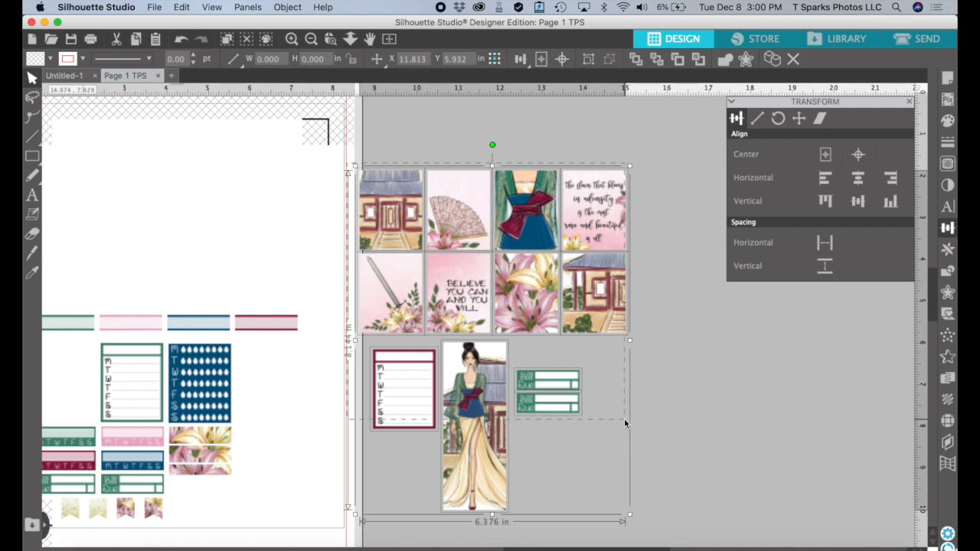
pyautogui.rightClick(545, 378)
pyautogui.click(577, 432)
# Paste the copied stickers into a new document and move them off the page to its left side
pyautogui.click(172, 76)
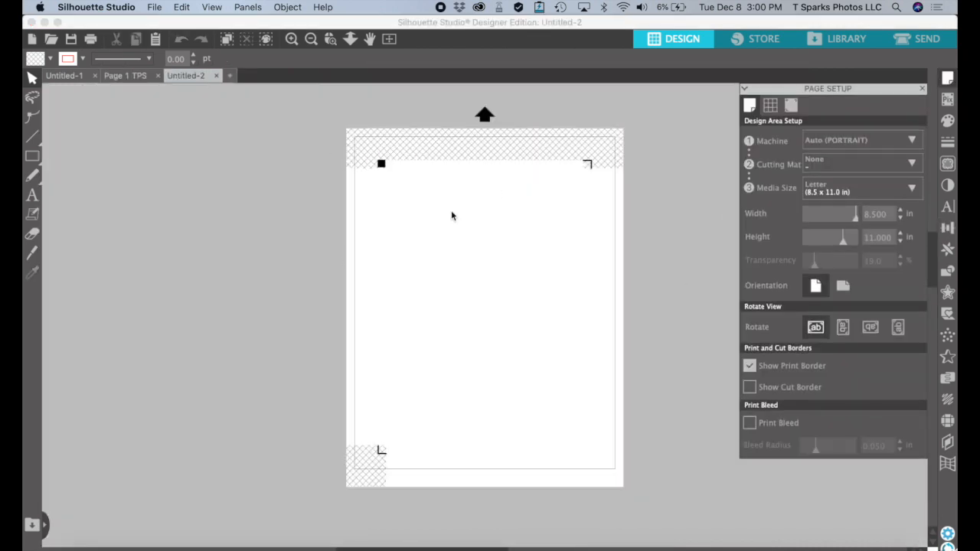
pyautogui.rightClick(490, 280)
pyautogui.click(514, 334)
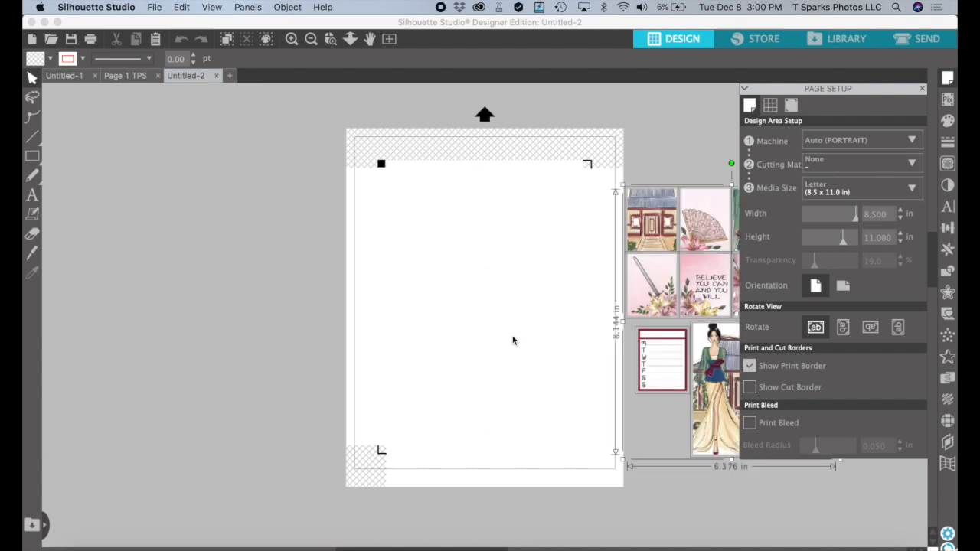
pyautogui.moveTo(451, 355); pyautogui.dragTo(182, 282)
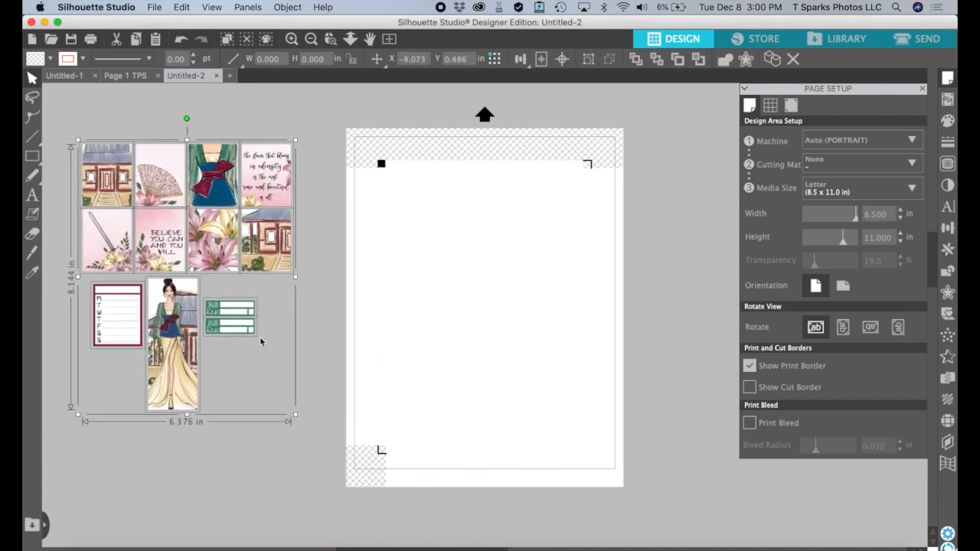
pyautogui.click(315, 345)
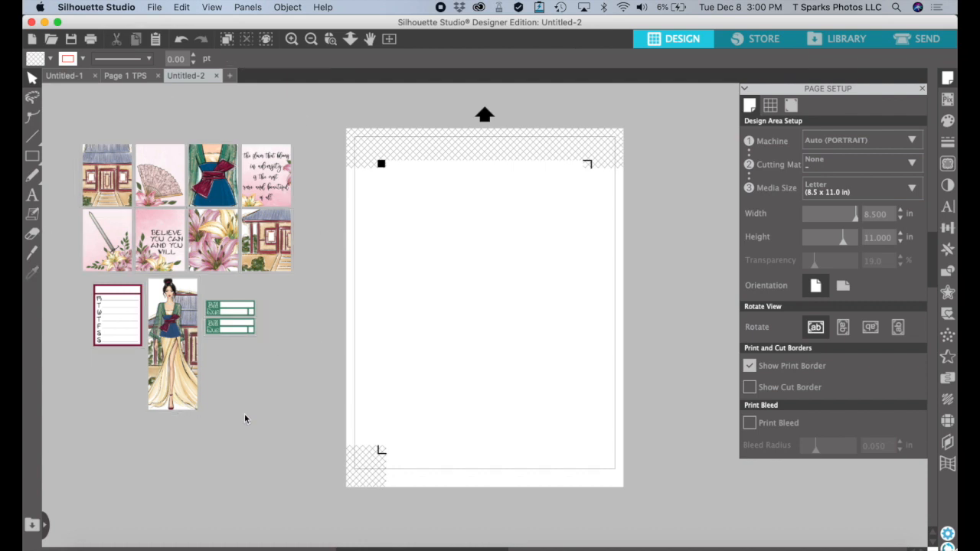
pyautogui.moveTo(260, 178); pyautogui.dragTo(381, 220)
pyautogui.moveTo(195, 328); pyautogui.dragTo(409, 316)
pyautogui.click(341, 320)
pyautogui.moveTo(126, 326); pyautogui.dragTo(482, 225)
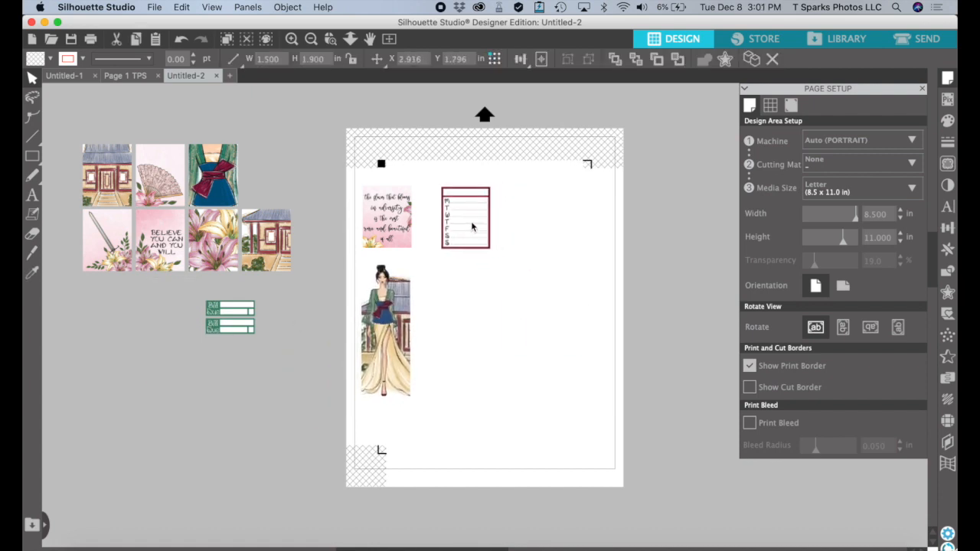
pyautogui.press('super+z')
pyautogui.moveTo(388, 320); pyautogui.dragTo(184, 354)
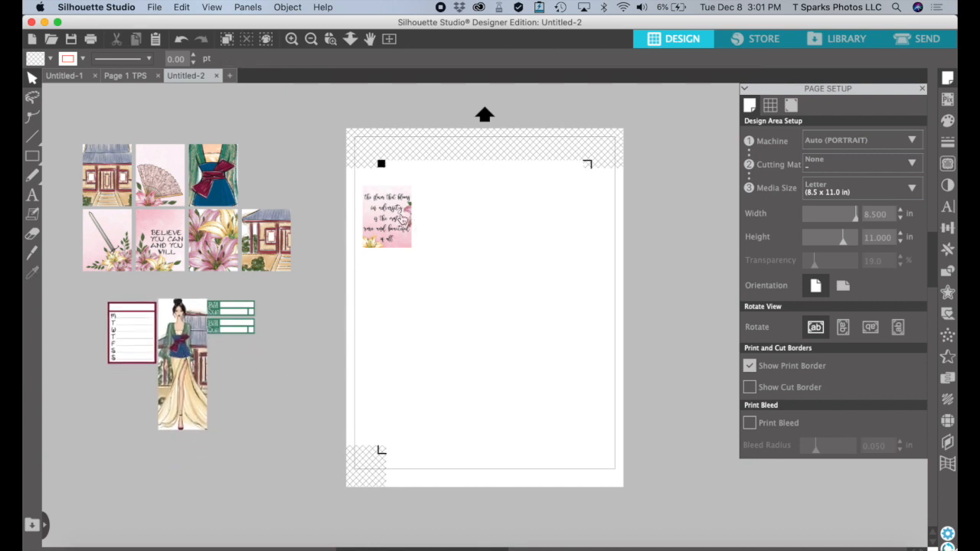
pyautogui.moveTo(399, 220); pyautogui.dragTo(276, 172)
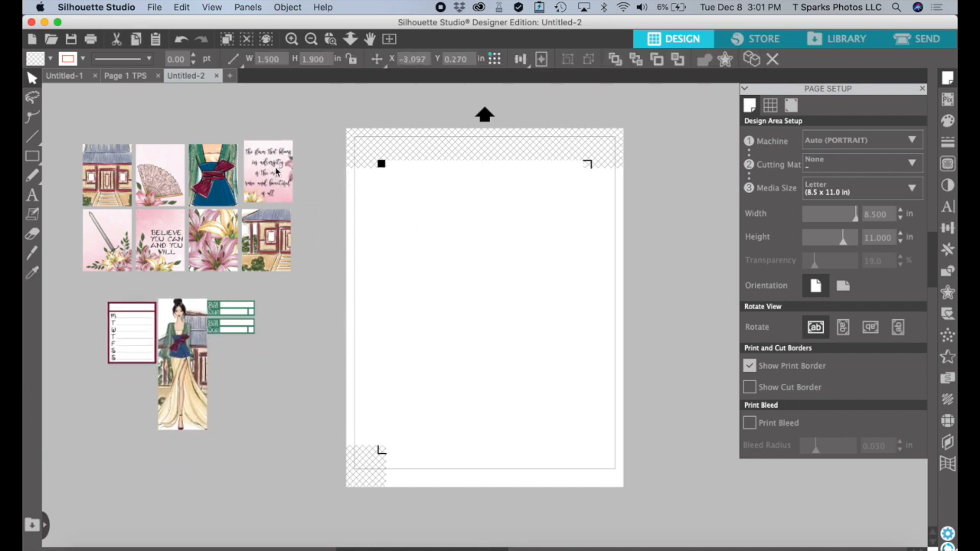
# Space out the Bill Due pair, the tall woman sticker and the maroon weekday list below the full boxes beside the page
pyautogui.click(241, 222)
pyautogui.click(235, 308)
pyautogui.moveTo(234, 306); pyautogui.dragTo(260, 301)
pyautogui.moveTo(131, 339); pyautogui.dragTo(176, 311)
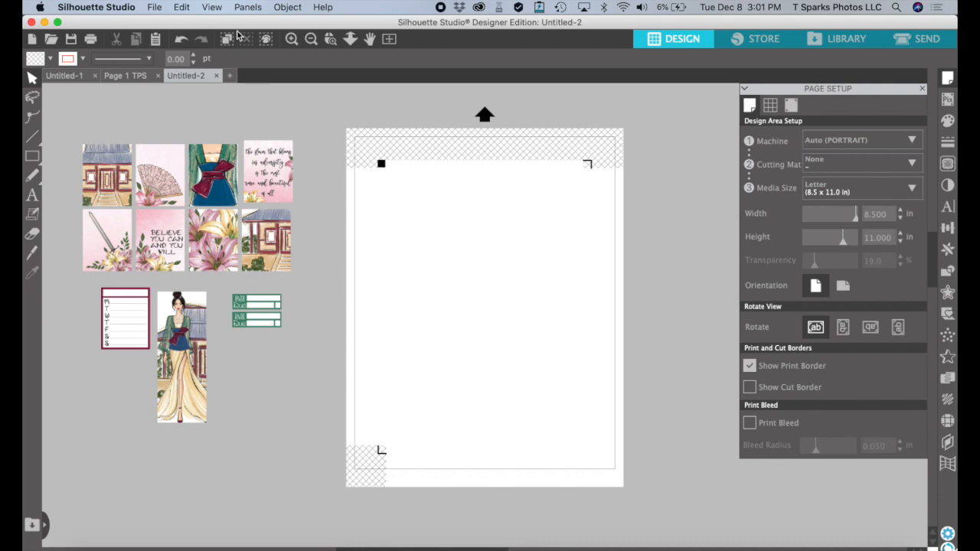
# Open the Select by Color options
pyautogui.click(247, 7)
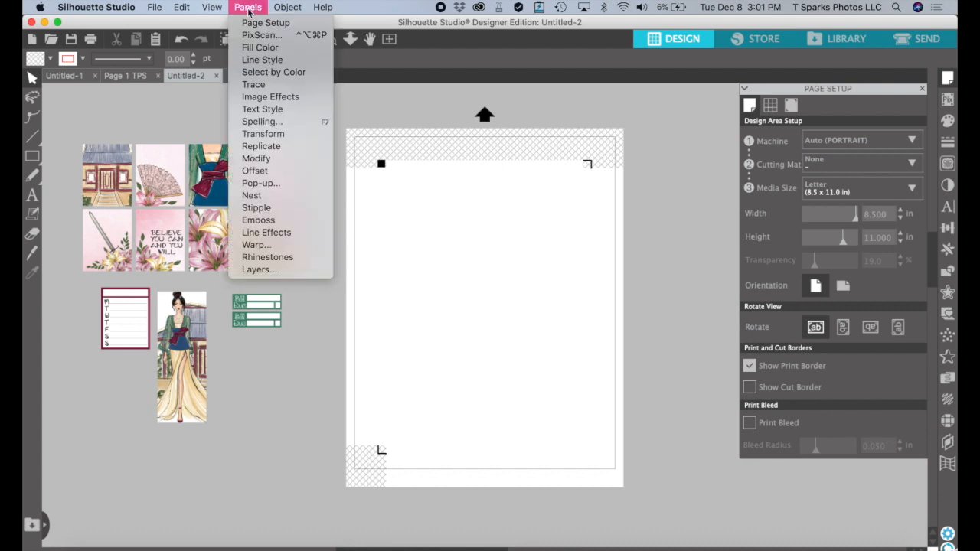
pyautogui.click(270, 72)
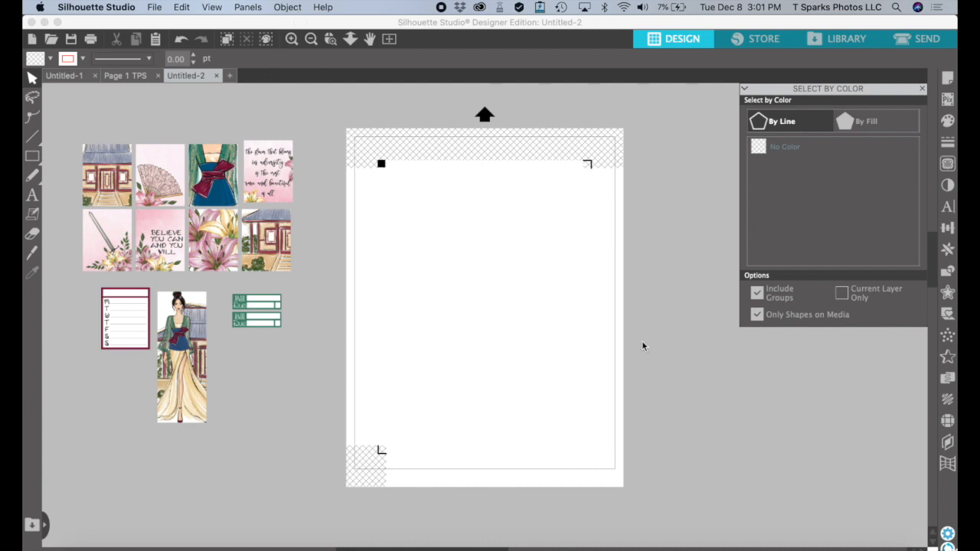
pyautogui.click(295, 9)
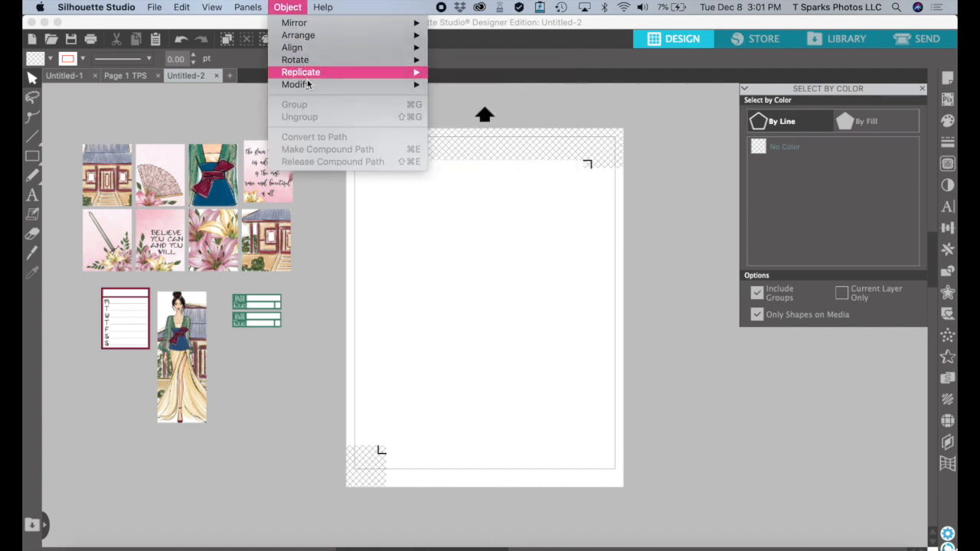
pyautogui.moveTo(310, 85)
pyautogui.click(442, 278)
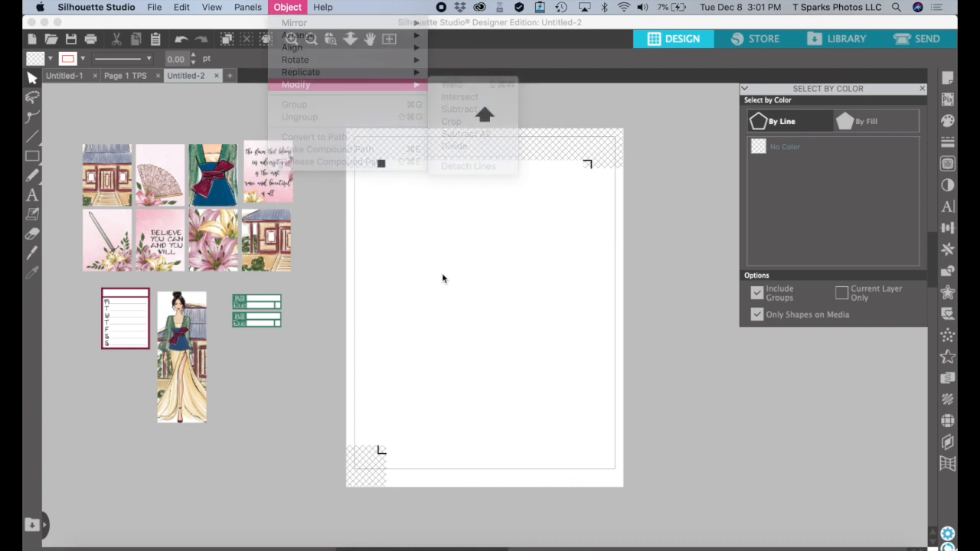
# Move the quote full box, the lower-row house full box and the tall woman sticker onto the page, with the woman beside the two boxes
pyautogui.moveTo(269, 175); pyautogui.dragTo(378, 237)
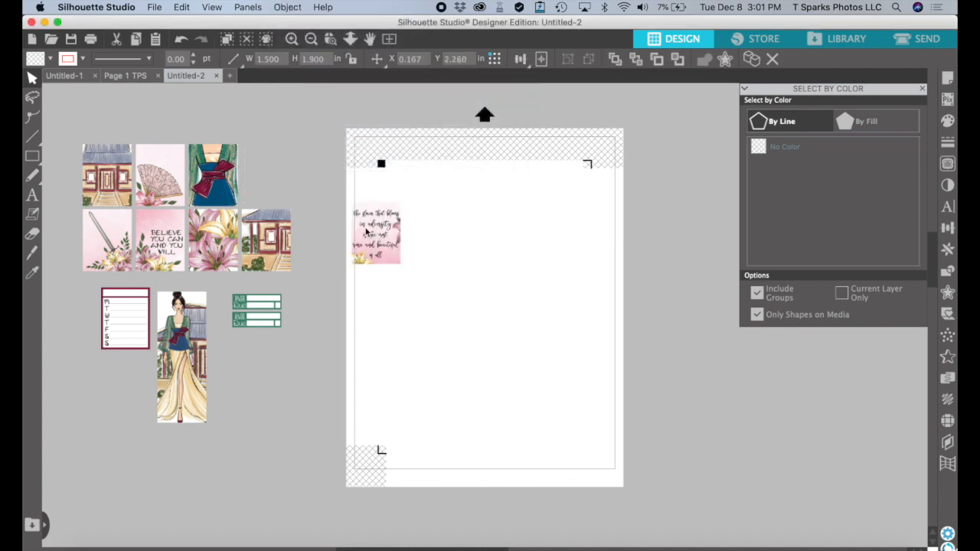
pyautogui.moveTo(272, 245); pyautogui.dragTo(389, 302)
pyautogui.moveTo(196, 313); pyautogui.dragTo(464, 248)
pyautogui.moveTo(376, 242); pyautogui.dragTo(390, 243)
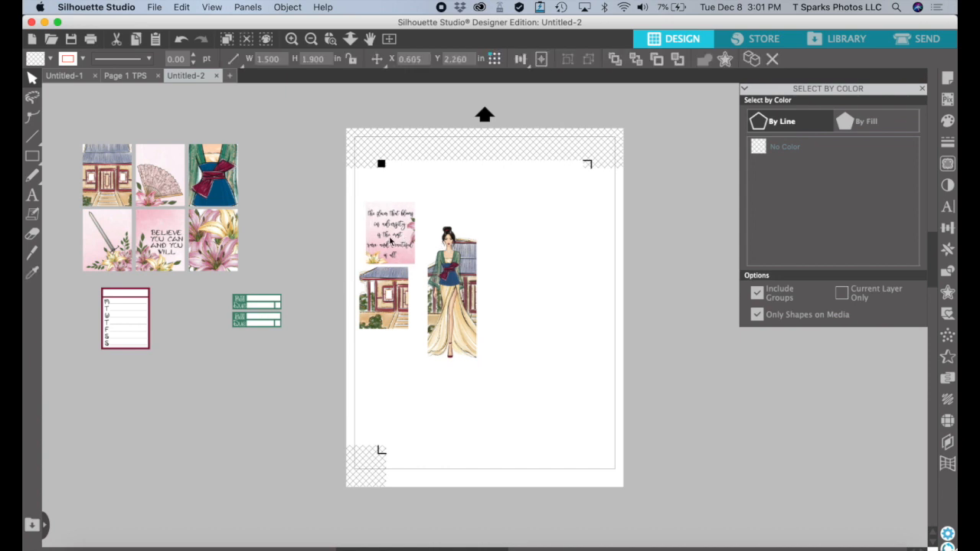
pyautogui.click(390, 280)
pyautogui.moveTo(464, 328); pyautogui.dragTo(461, 322)
pyautogui.click(505, 310)
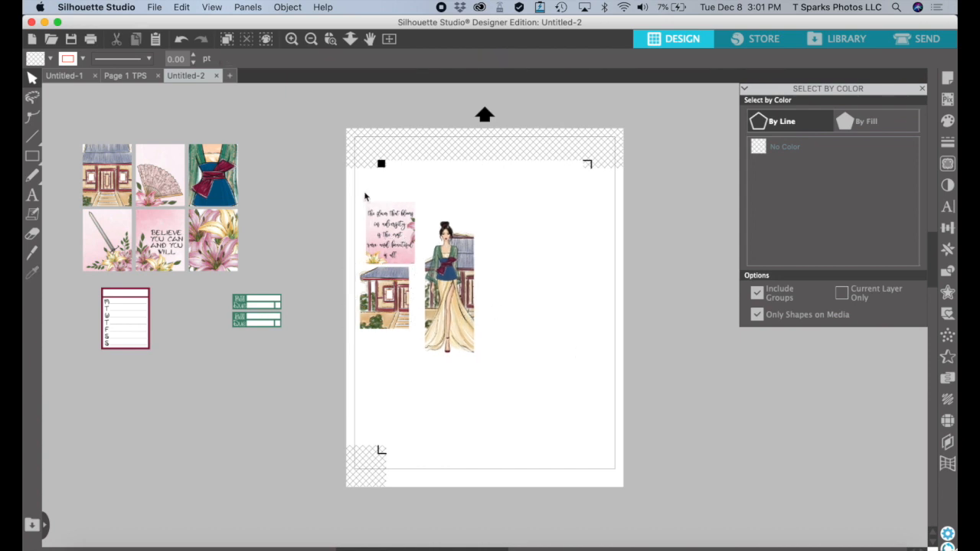
# Give the three stickers on the page a red outline, RGB (237,37,43)
pyautogui.moveTo(357, 198); pyautogui.dragTo(485, 322)
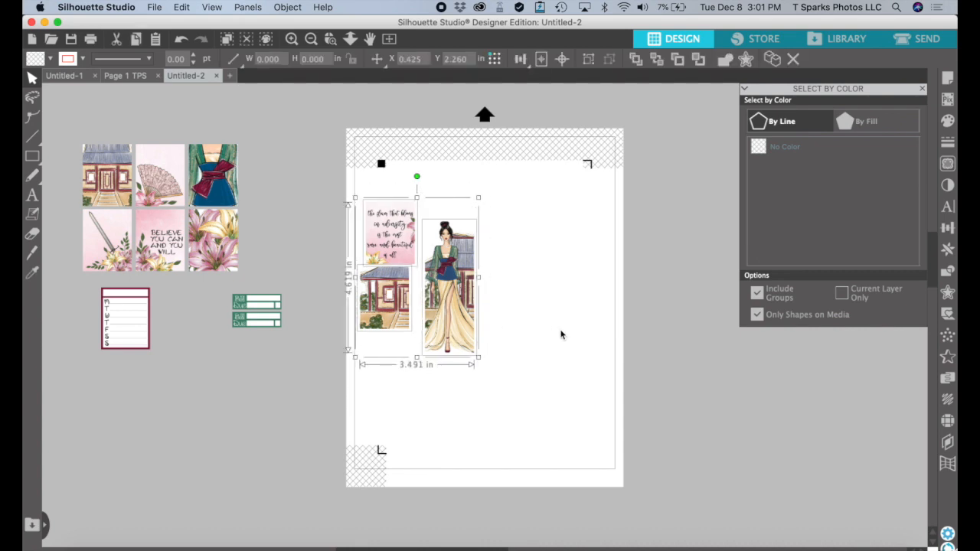
pyautogui.click(83, 62)
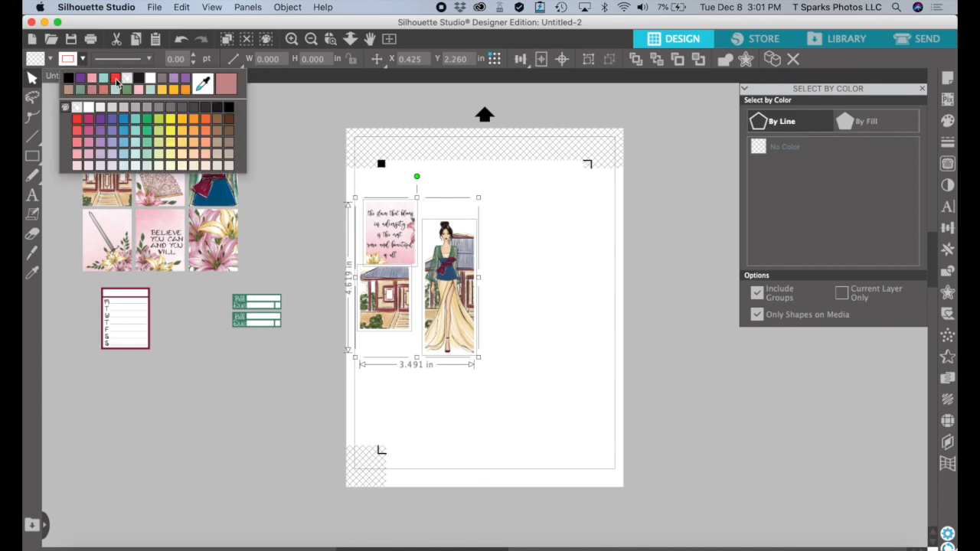
pyautogui.click(116, 80)
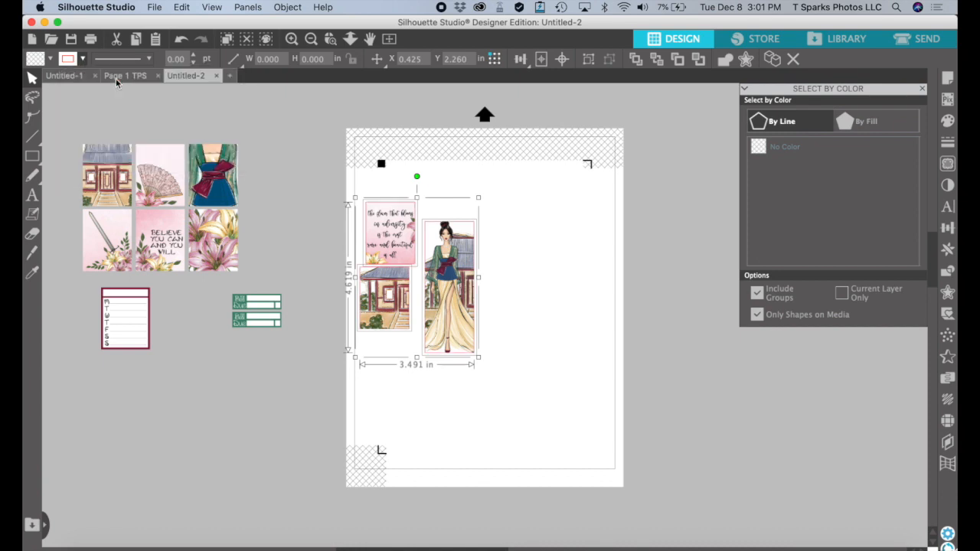
pyautogui.click(517, 255)
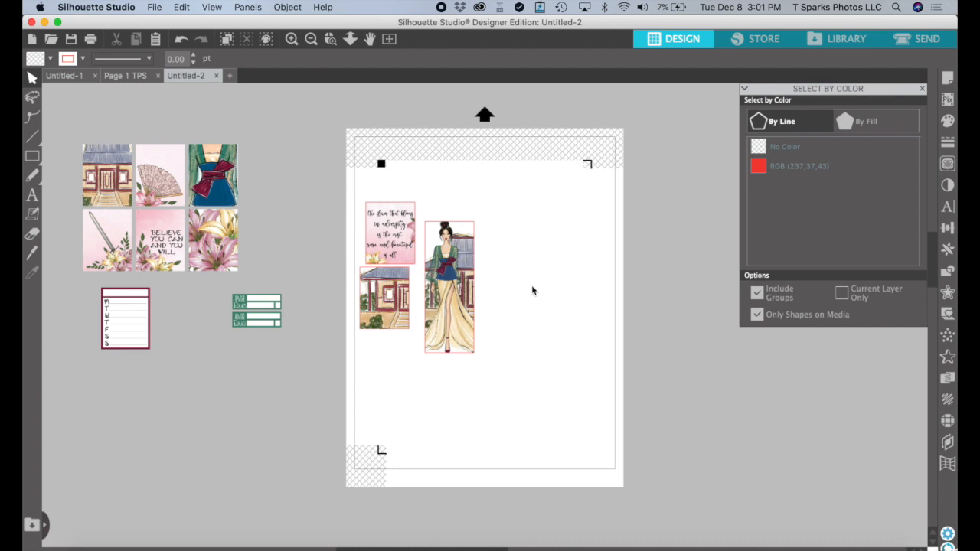